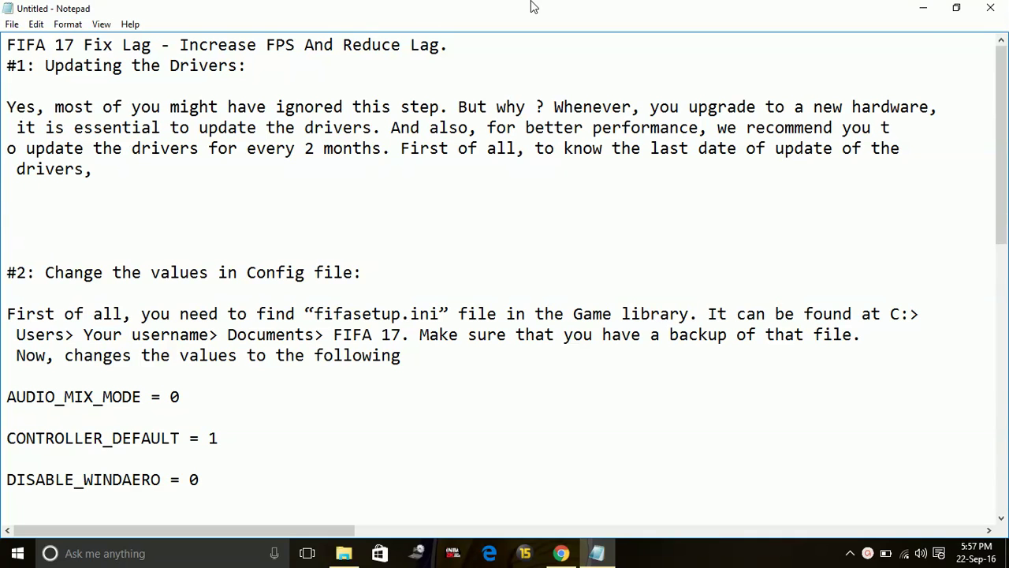
Step: Minimize the Notepad lag-fix notes to reveal the empty FIFA 17 folder in File Explorer
{"action": "left_click", "coordinate": [925, 11]}
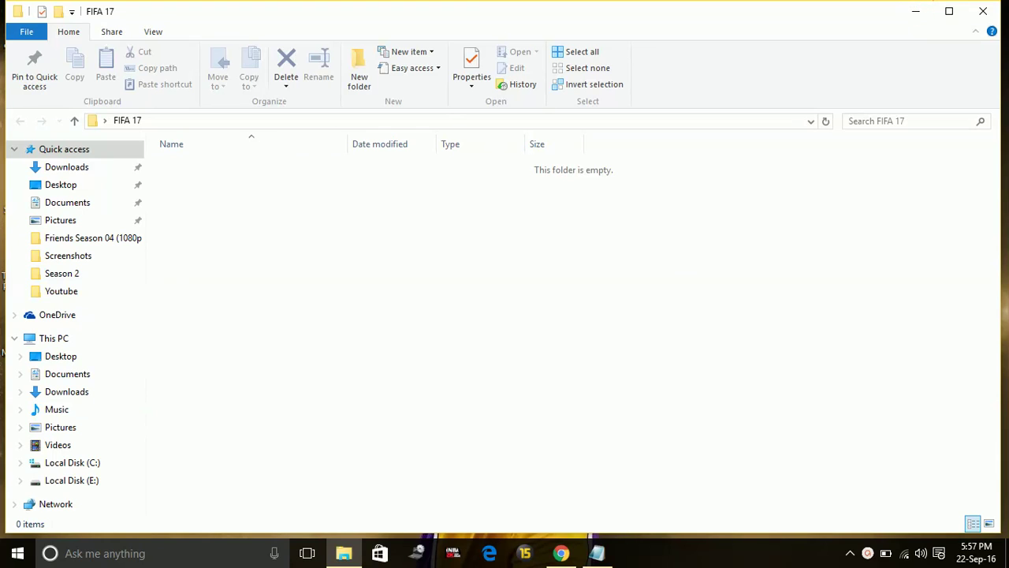
Step: Close the empty FIFA 17 folder and open the This PC Properties system page
{"action": "left_click", "coordinate": [983, 11]}
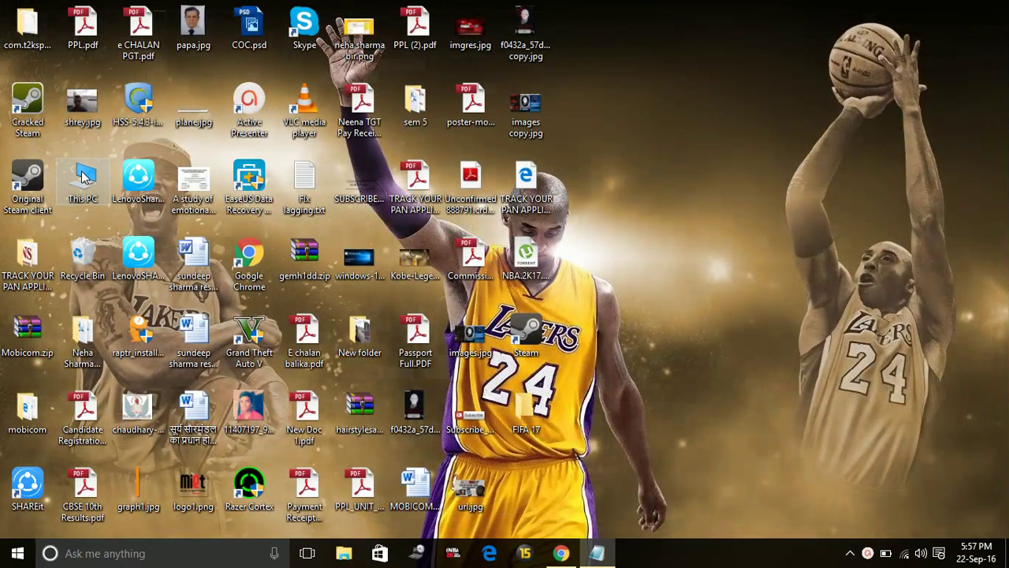
{"action": "right_click", "coordinate": [82, 175]}
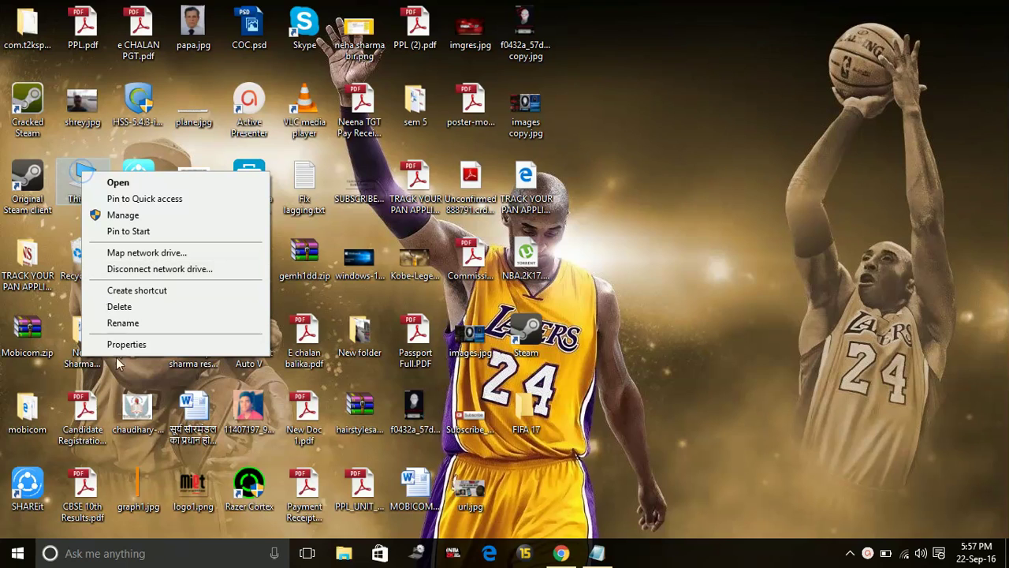
{"action": "left_click", "coordinate": [141, 349]}
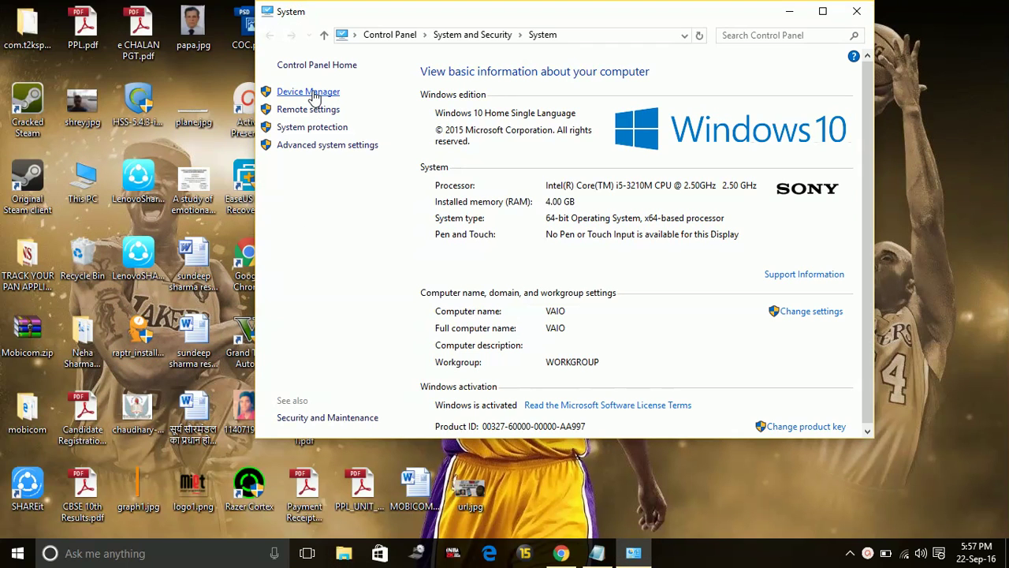
Step: Open the Update Driver wizard for the AMD Radeon HD 7500M/7600M card under Display adapters
{"action": "left_click", "coordinate": [314, 93]}
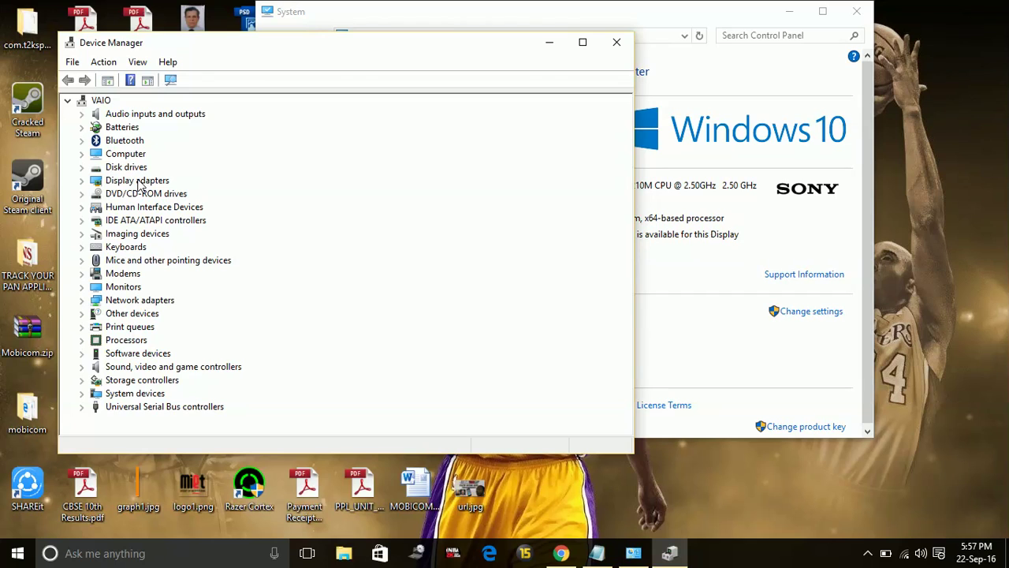
{"action": "double_click", "coordinate": [138, 183]}
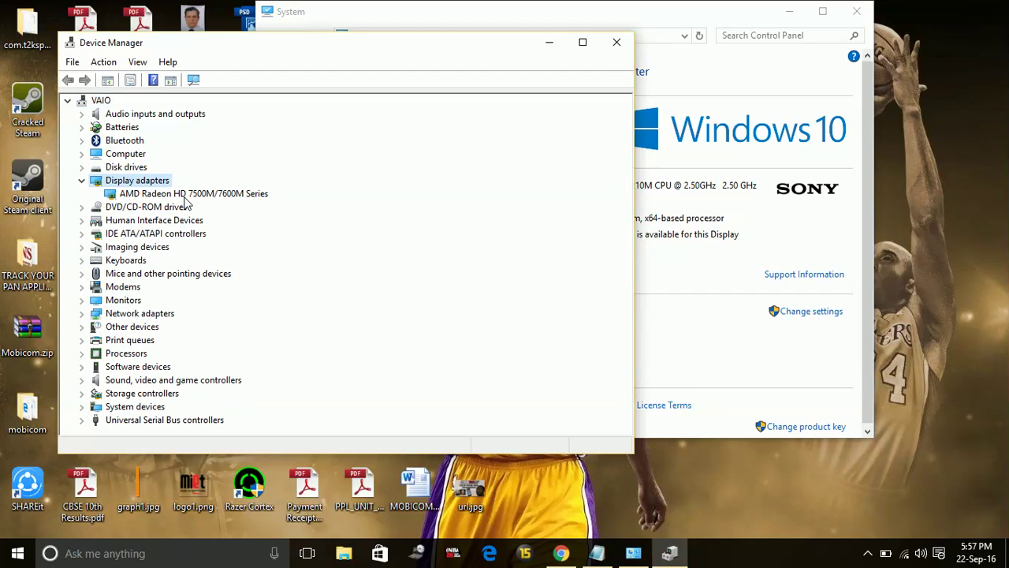
{"action": "double_click", "coordinate": [186, 194]}
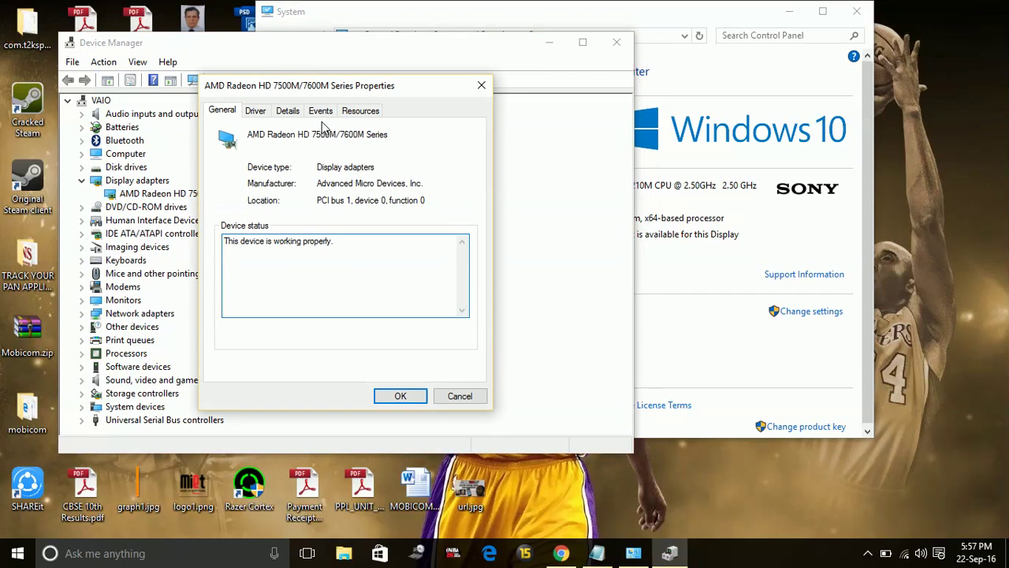
{"action": "left_click", "coordinate": [256, 110]}
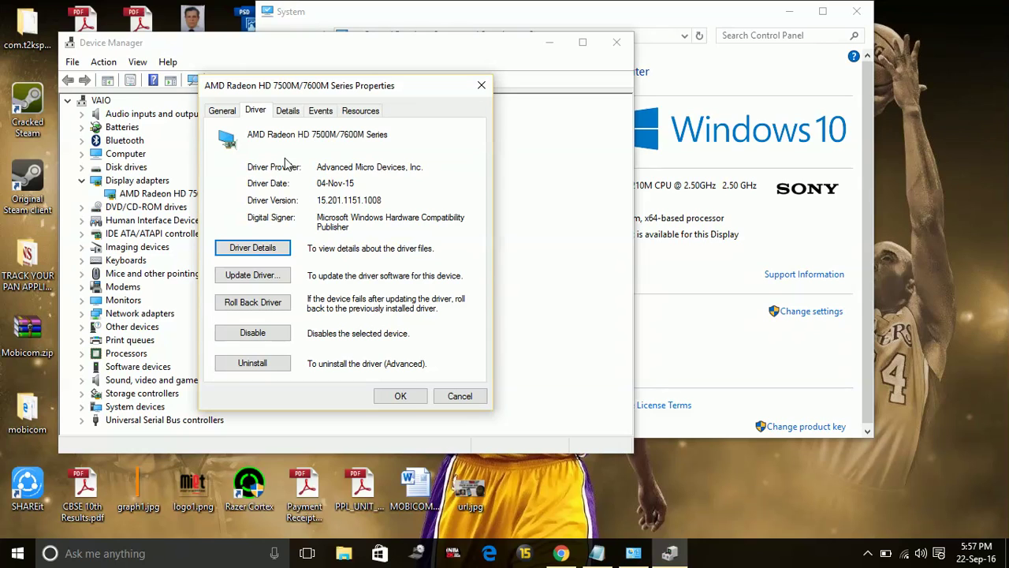
{"action": "left_click", "coordinate": [252, 274]}
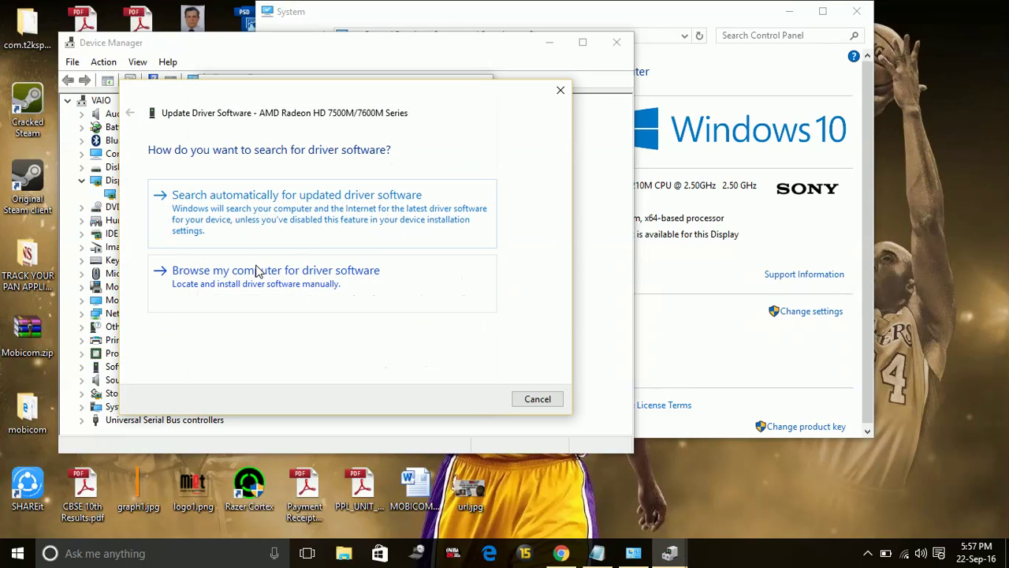
Step: Let Windows search automatically for updated AMD Radeon drivers, then switch back to Notepad
{"action": "left_click", "coordinate": [279, 211]}
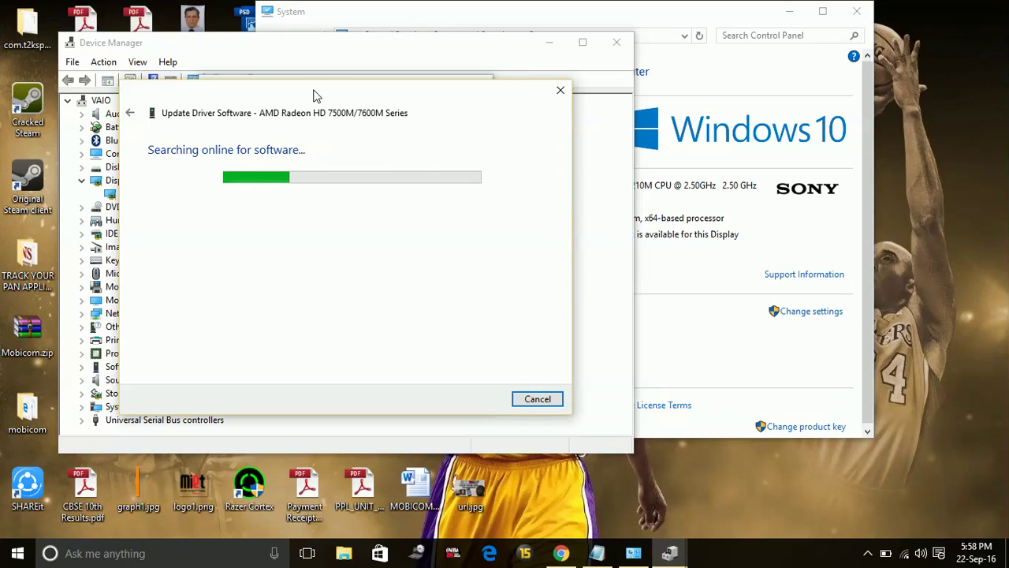
{"action": "left_click_drag", "start_coordinate": [314, 91], "coordinate": [308, 91]}
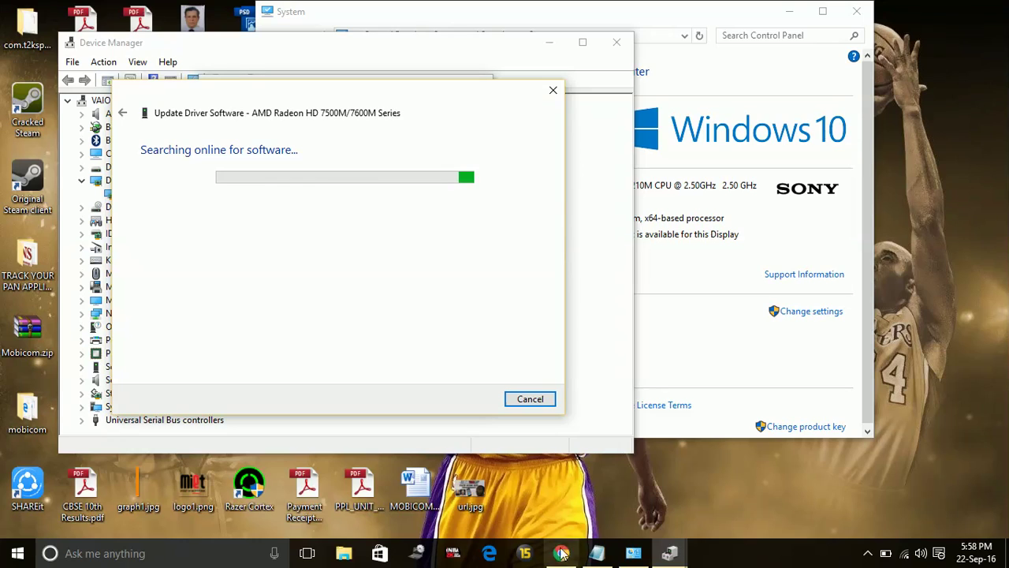
{"action": "left_click", "coordinate": [596, 554]}
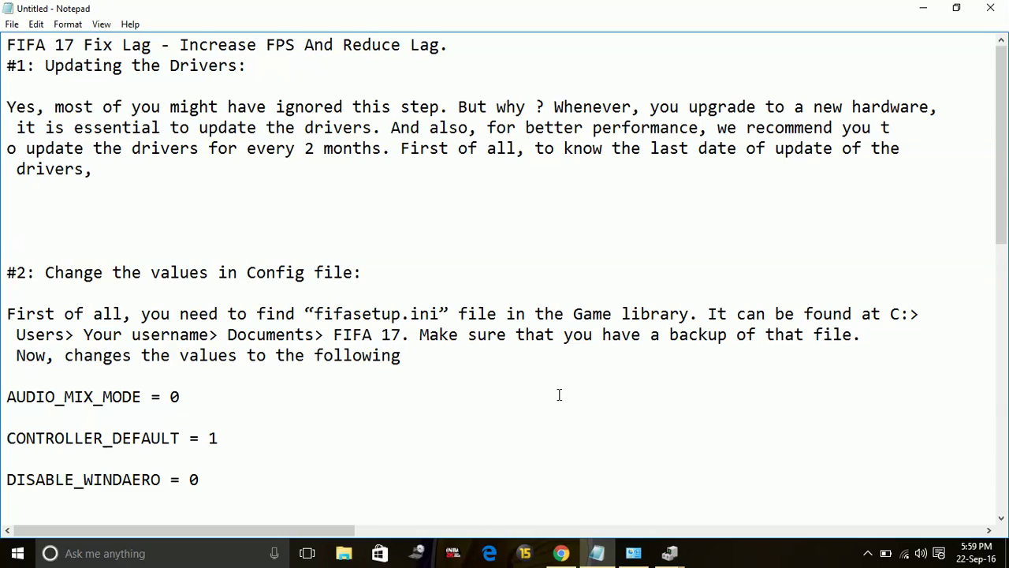
{"action": "mouse_move", "coordinate": [889, 314]}
{"action": "left_mouse_down"}
{"action": "mouse_move", "coordinate": [900, 386]}
{"action": "mouse_move", "coordinate": [891, 350]}
{"action": "mouse_move", "coordinate": [873, 344]}
{"action": "left_mouse_up"}
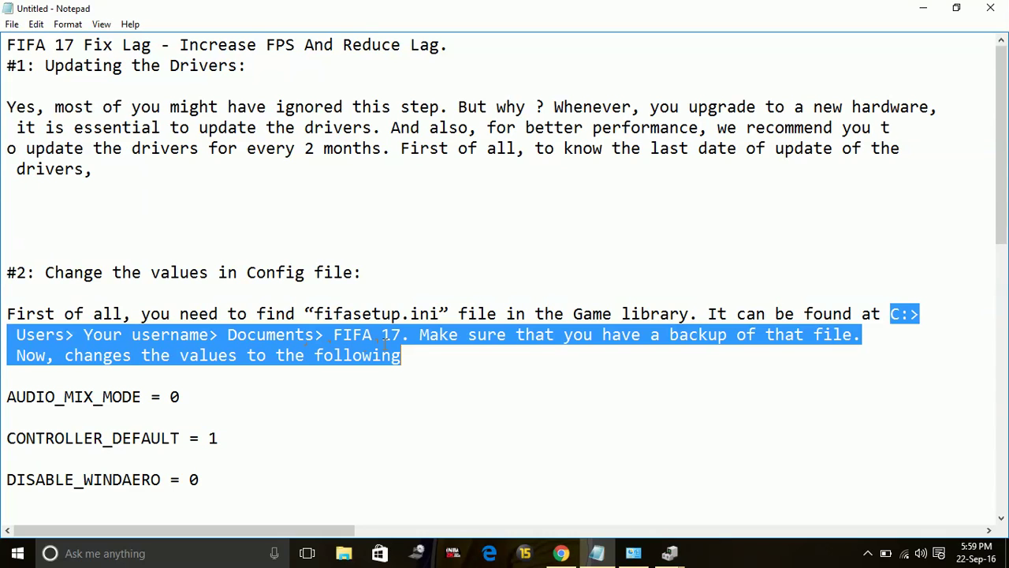
{"action": "left_click_drag", "start_coordinate": [314, 315], "coordinate": [446, 315]}
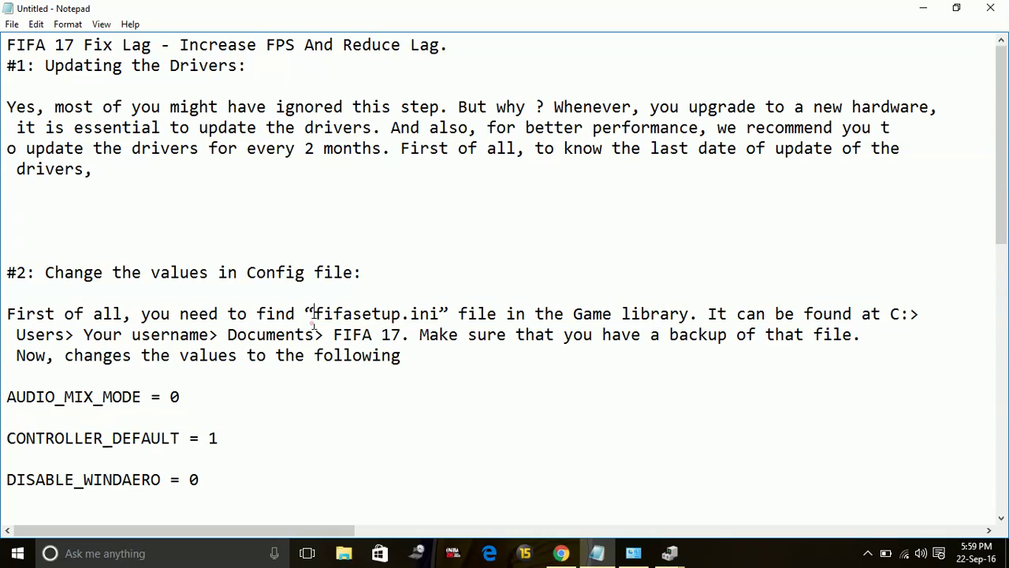
{"action": "left_click", "coordinate": [446, 337]}
{"action": "left_click", "coordinate": [186, 398]}
Step: Add config values below DISABLE_WINDAERO: FULLSCREEN = 0, MSAA_LEVEL = 1, RENDERINGQUALITY = 0, RESOLUTIONHEIGHT = 720, and the rest
{"action": "key", "text": "Down"}
{"action": "key", "text": "Down"}
{"action": "key", "text": "Return"}
{"action": "key", "text": "Return"}
{"action": "key", "text": "Return"}
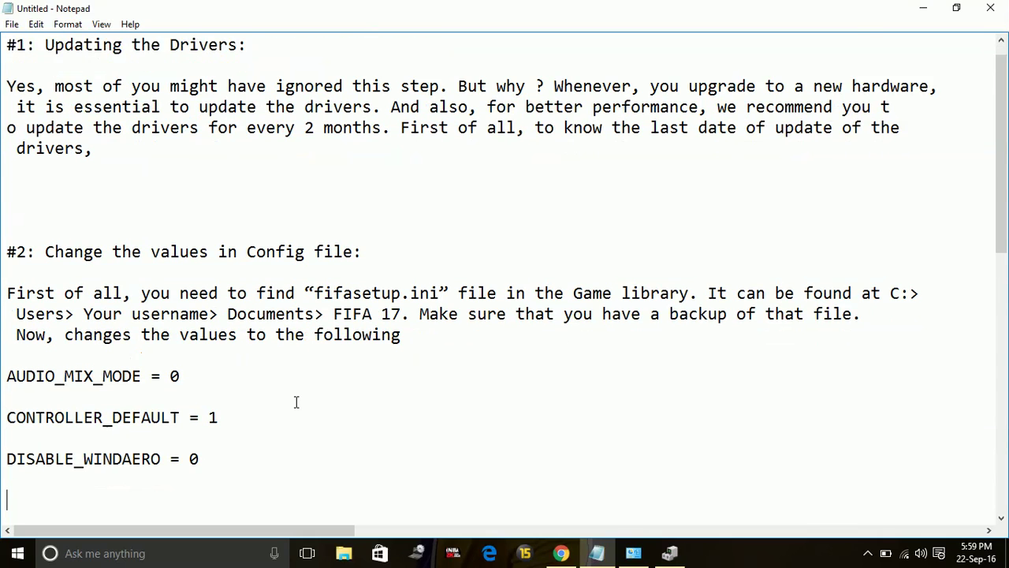
{"action": "type", "text": "FULLSCREEN = 0  MSAA_LEVEL = 1  RENDERINGQUALITY = 0  RESOLUTIONHEIGHT = 720  RESOLUTIONWIDTH = 1280 "}
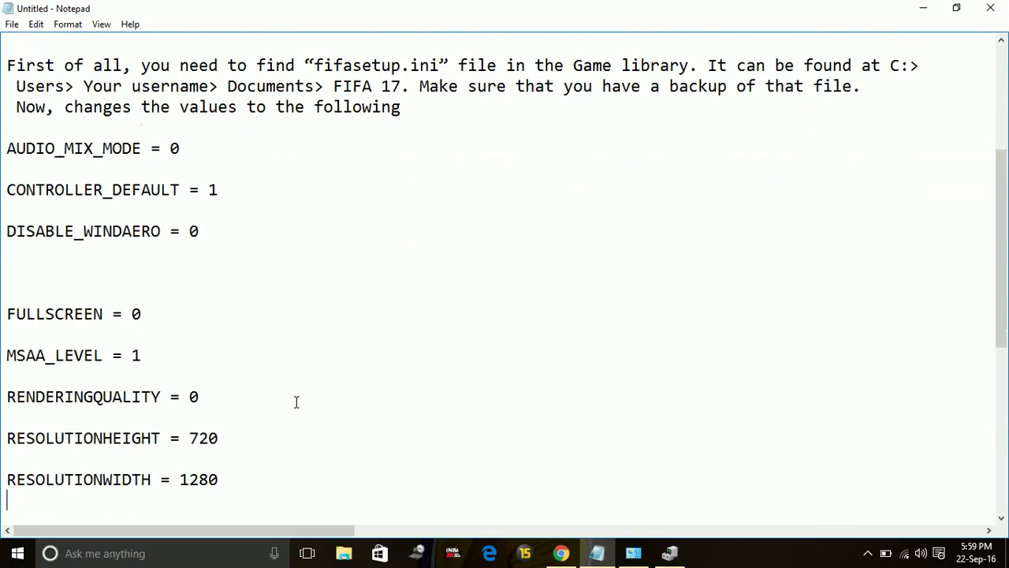
{"action": "type", "text": " VOICECHAT = 0 WAITFORVSYNC = 0  #3: Ending all the unwanted tasks:"}
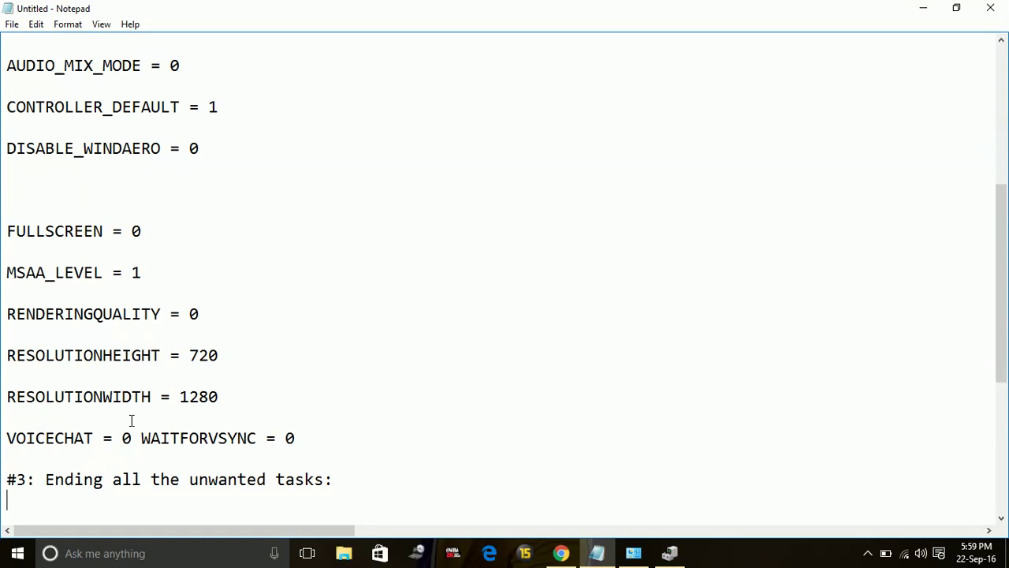
Step: Move past the VOICECHAT line to the Open Task Manager step in section #3
{"action": "left_click", "coordinate": [346, 438]}
{"action": "key", "text": "Right"}
{"action": "key", "text": "Right"}
{"action": "left_click", "coordinate": [354, 489]}
{"action": "key", "text": "Down"}
{"action": "key", "text": "Down"}
{"action": "key", "text": "Down"}
{"action": "key", "text": "Down"}
{"action": "key", "text": "Down"}
{"action": "key", "text": "Down"}
{"action": "key", "text": "Down"}
{"action": "key", "text": "Down"}
{"action": "key", "text": "Down"}
{"action": "key", "text": "Down"}
{"action": "key", "text": "Down"}
{"action": "key", "text": "Down"}
{"action": "key", "text": "Down"}
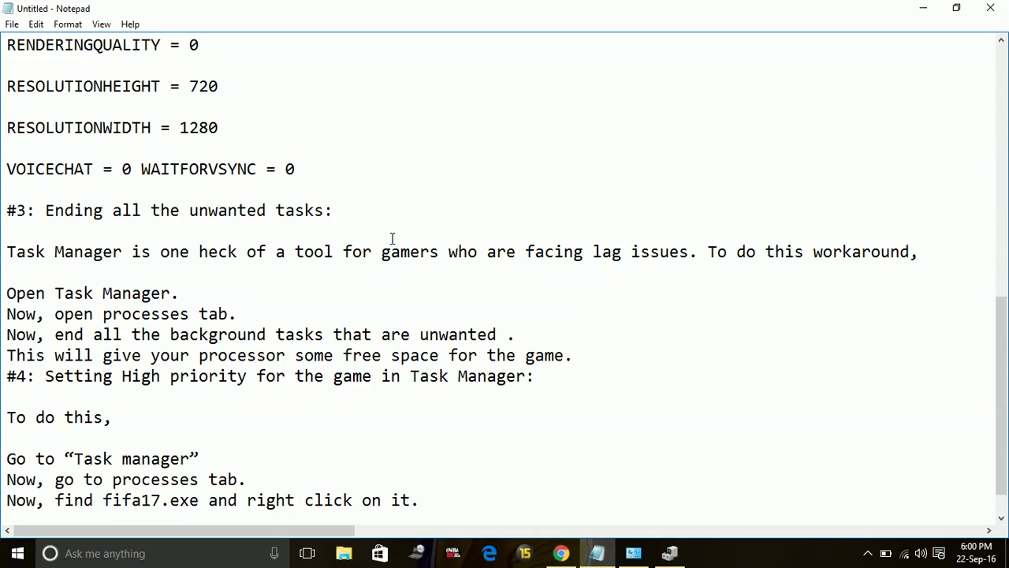
Step: Launch Task Manager from the taskbar and browse the Processes list
{"action": "right_click", "coordinate": [706, 552]}
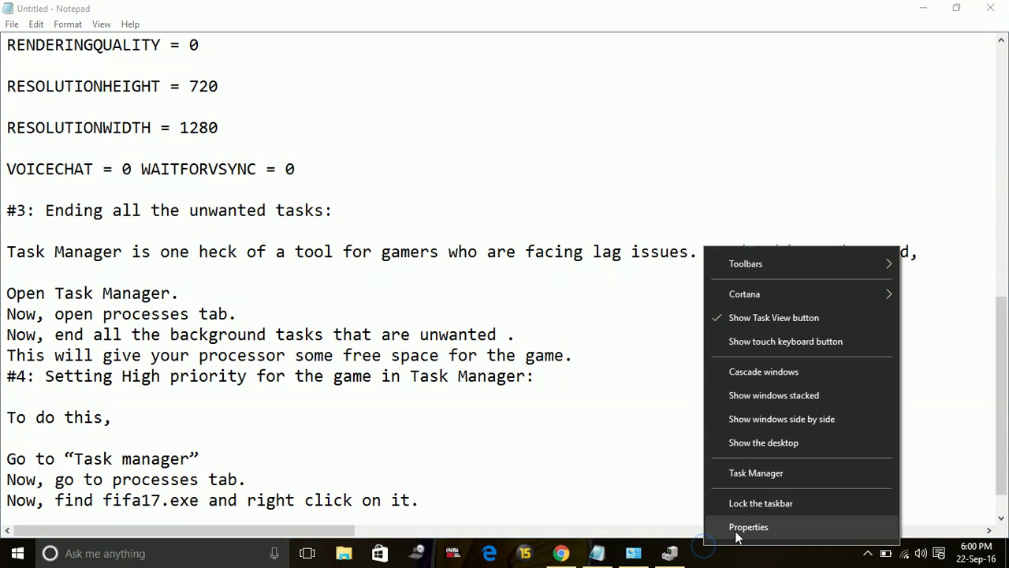
{"action": "left_click", "coordinate": [775, 473]}
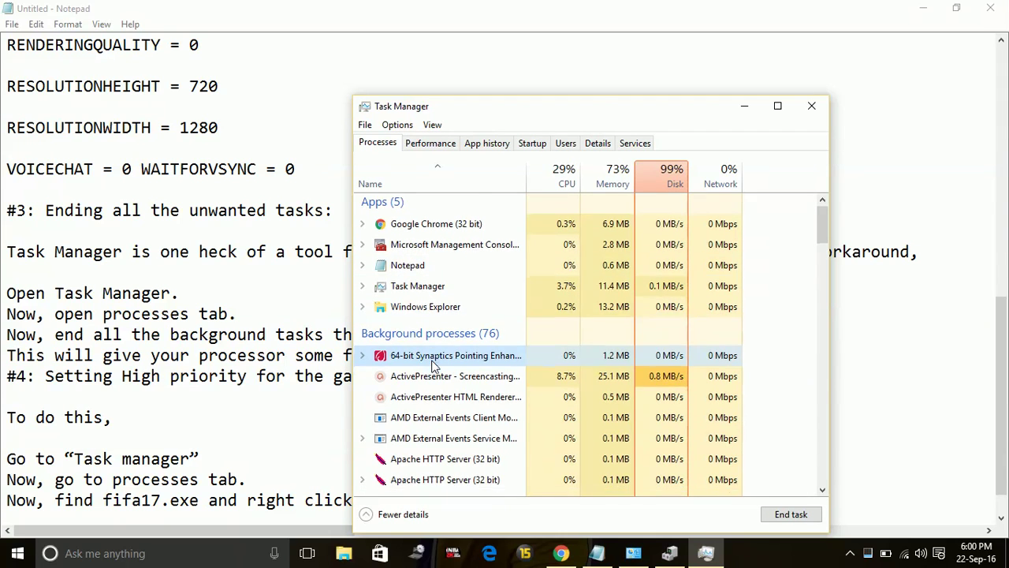
{"action": "scroll", "coordinate": [432, 365], "scroll_direction": "down", "scroll_amount": 2}
{"action": "scroll", "coordinate": [432, 365], "scroll_direction": "down", "scroll_amount": 2}
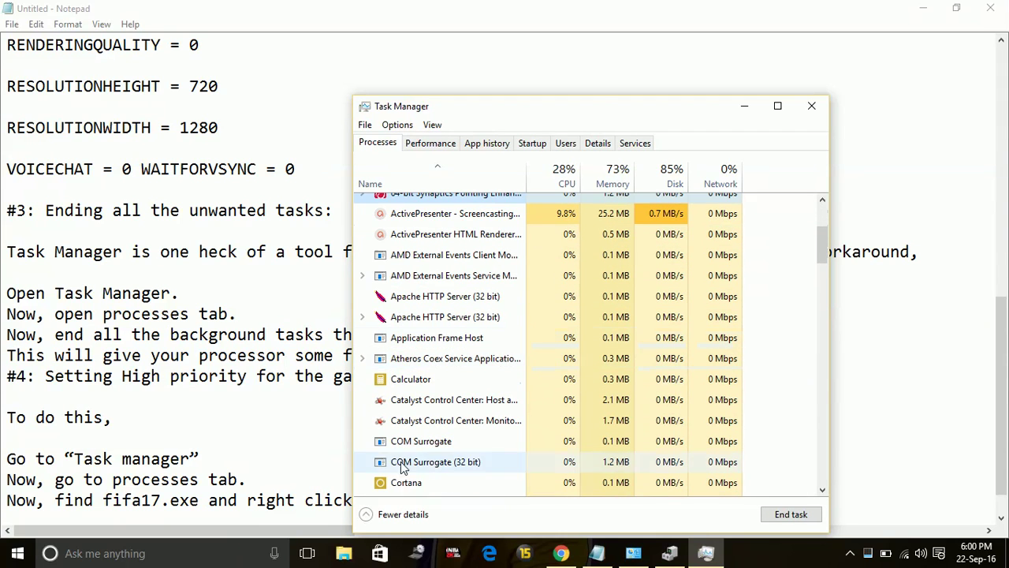
{"action": "scroll", "coordinate": [410, 402], "scroll_direction": "up", "scroll_amount": 1}
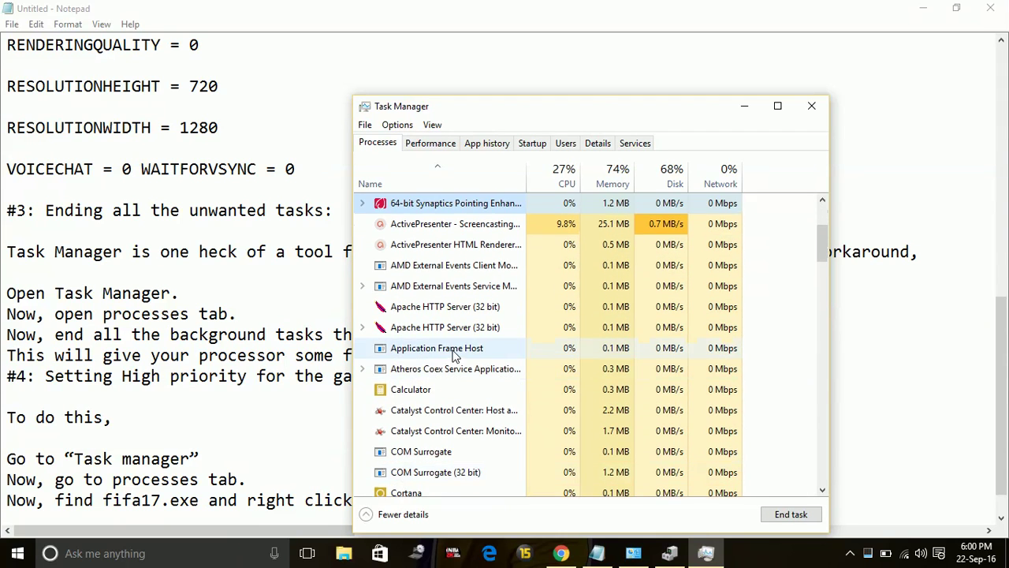
Step: End the Calculator and CyberLink MediaLibrary Service processes
{"action": "right_click", "coordinate": [431, 391]}
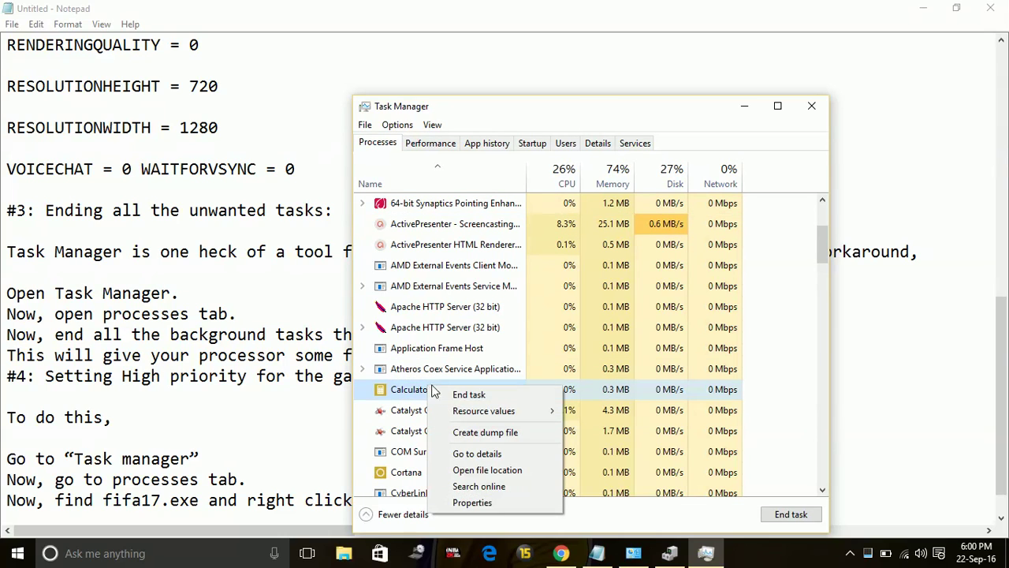
{"action": "left_click", "coordinate": [468, 394]}
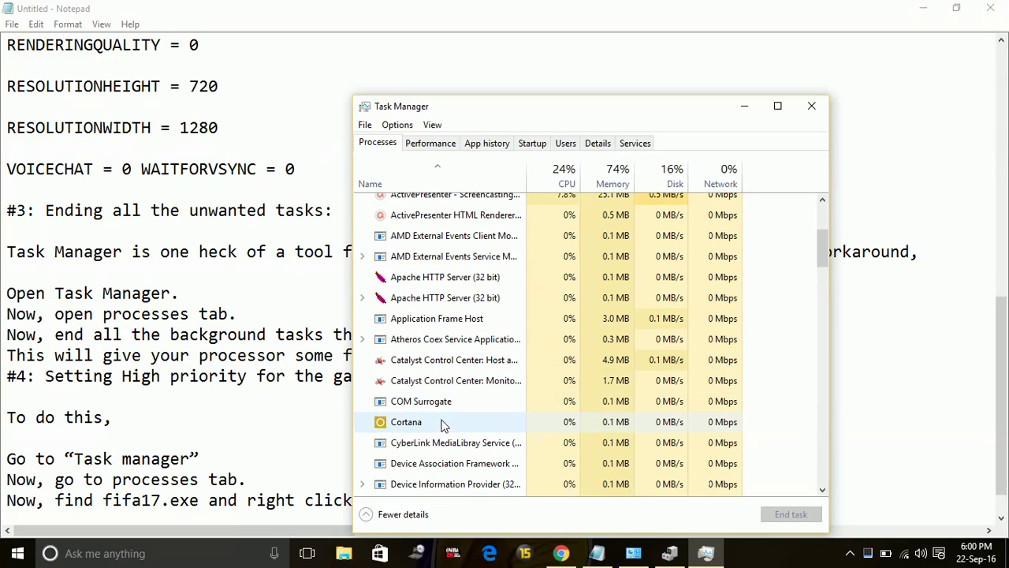
{"action": "right_click", "coordinate": [448, 447]}
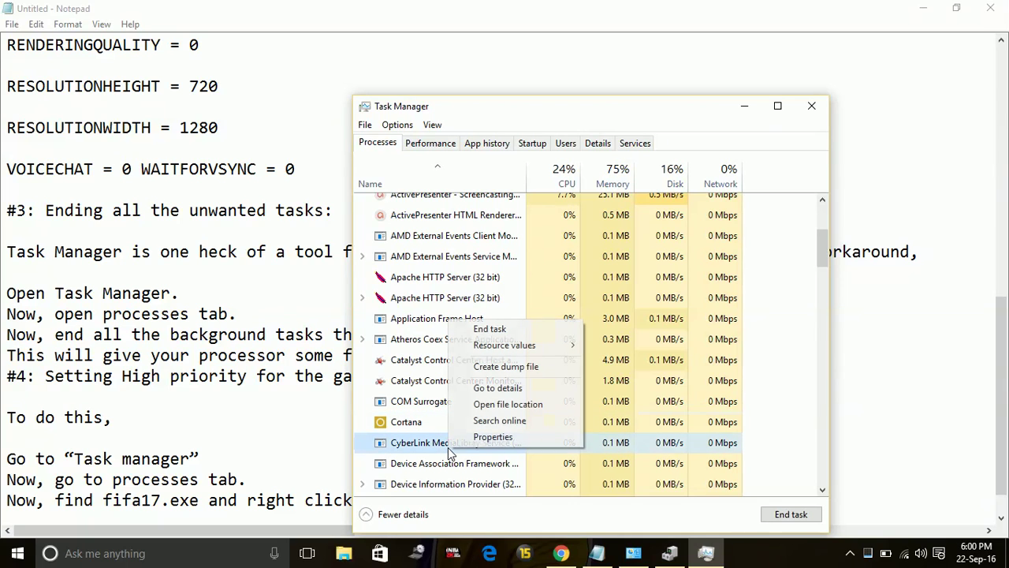
{"action": "left_click", "coordinate": [509, 329]}
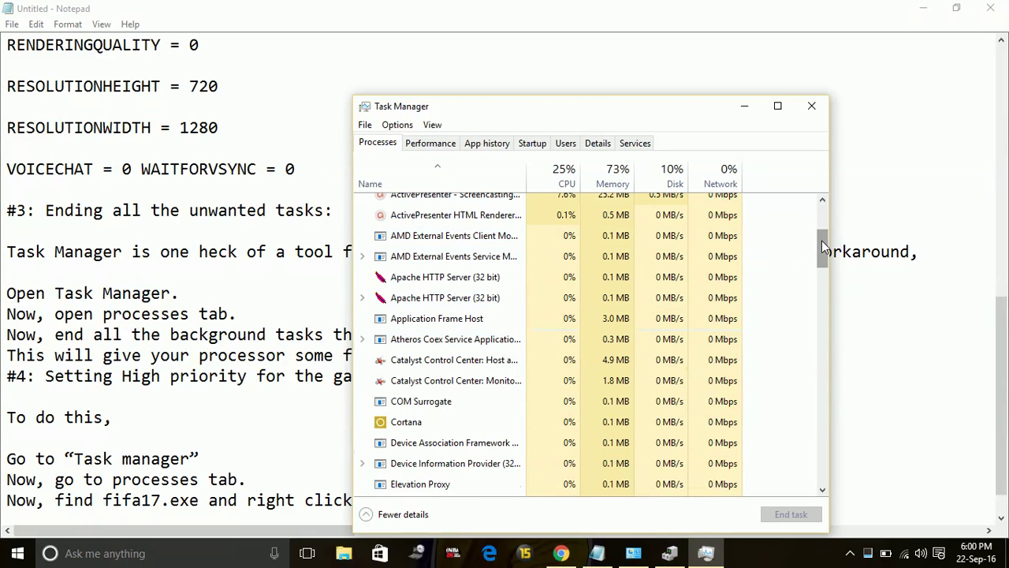
Step: Scroll back to the top of the process list and close Task Manager
{"action": "left_click_drag", "start_coordinate": [822, 248], "coordinate": [820, 408]}
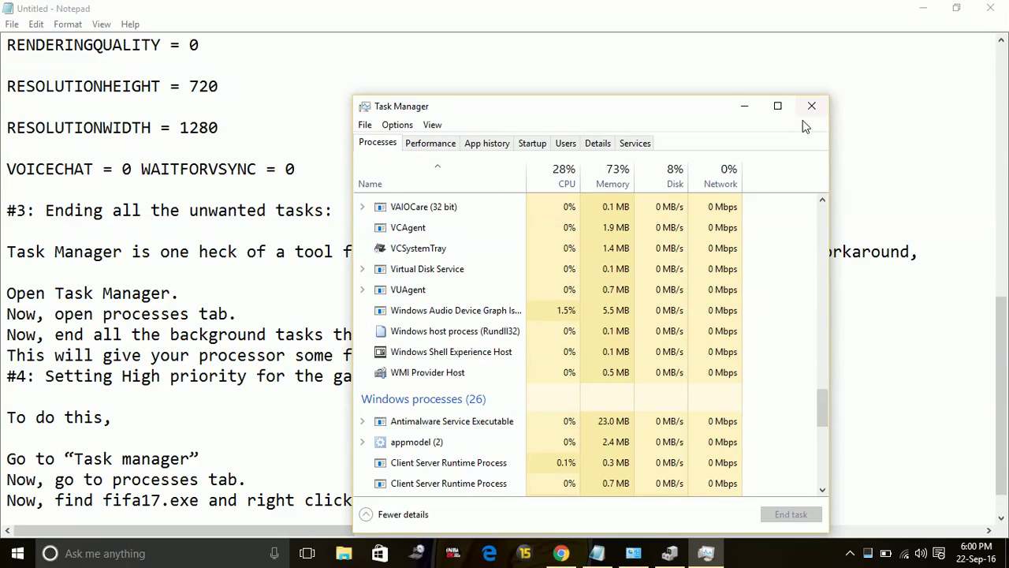
{"action": "scroll", "coordinate": [563, 307], "scroll_direction": "up", "scroll_amount": 4}
{"action": "scroll", "coordinate": [564, 307], "scroll_direction": "up", "scroll_amount": 5}
{"action": "scroll", "coordinate": [505, 307], "scroll_direction": "up", "scroll_amount": 5}
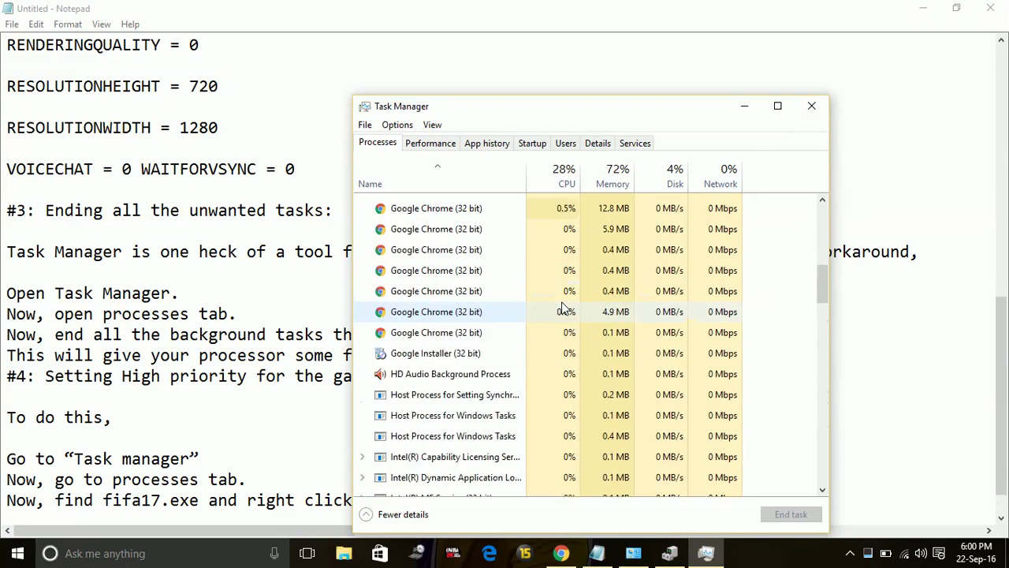
{"action": "scroll", "coordinate": [505, 308], "scroll_direction": "up", "scroll_amount": 5}
{"action": "left_click", "coordinate": [813, 106]}
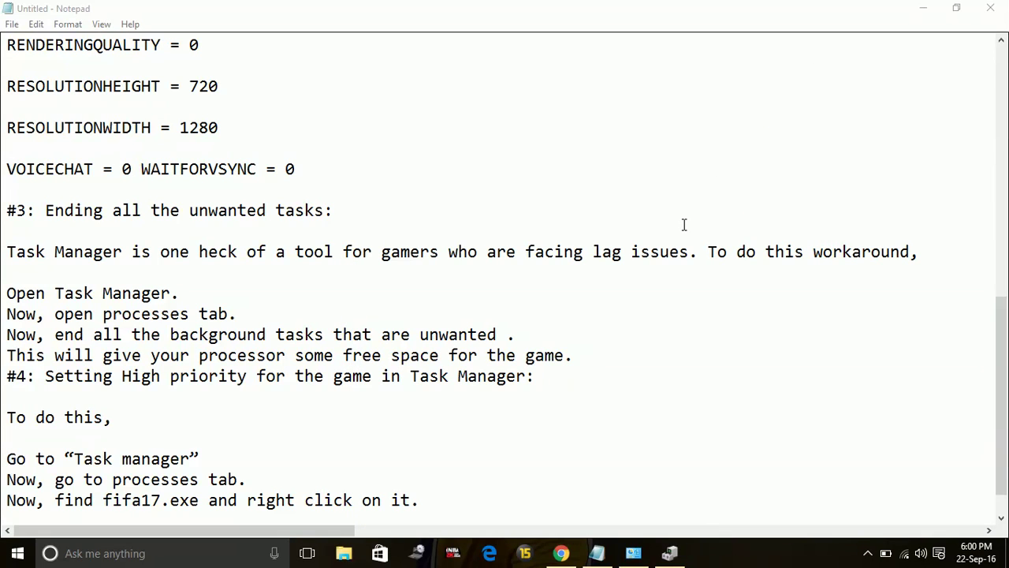
Step: Reopen Task Manager on the Details tab and view chrome.exe's Set priority menu without changing it
{"action": "scroll", "coordinate": [533, 315], "scroll_direction": "down", "scroll_amount": 1}
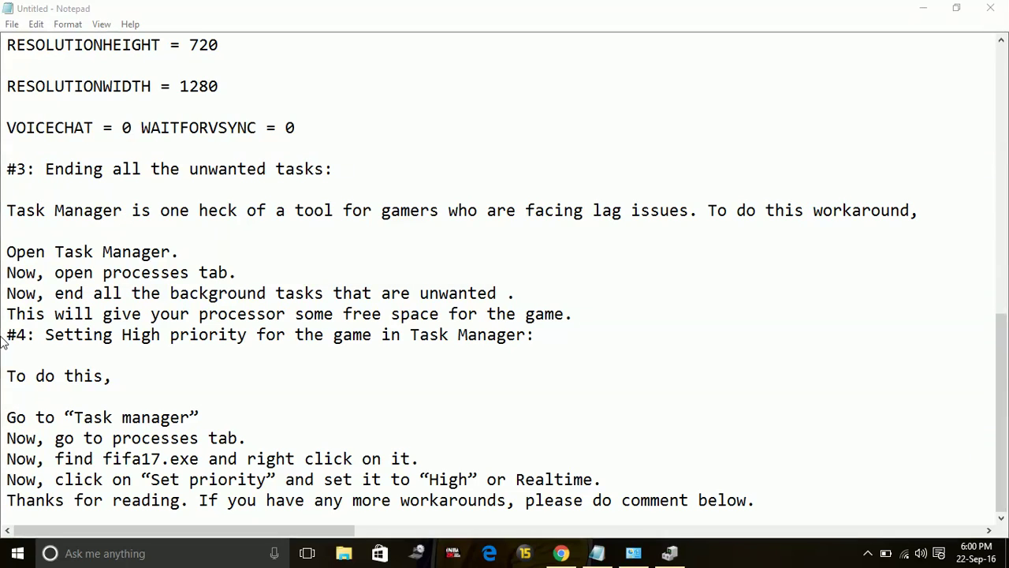
{"action": "key", "text": "Down"}
{"action": "key", "text": "Down"}
{"action": "key", "text": "Down"}
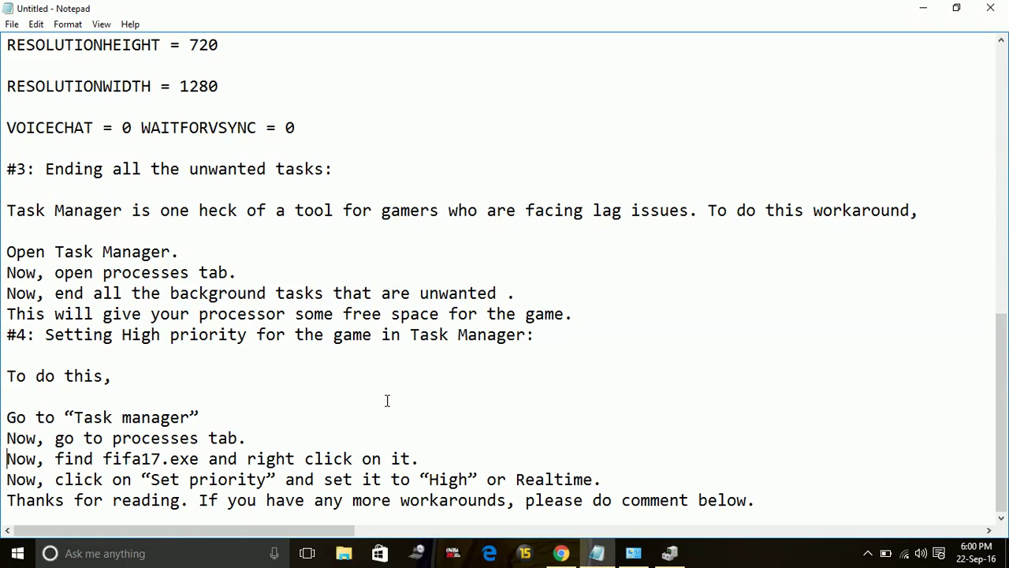
{"action": "right_click", "coordinate": [742, 559]}
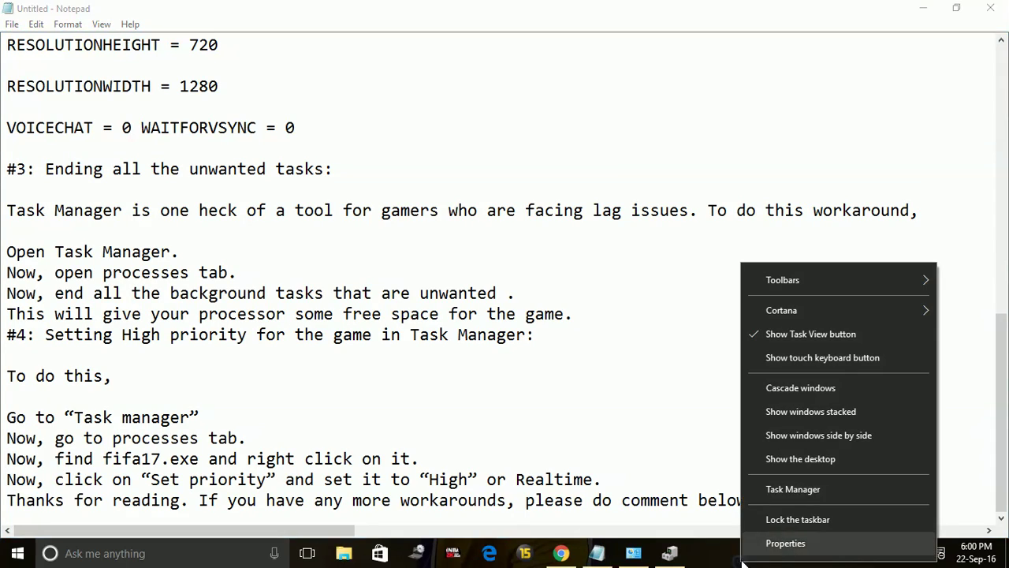
{"action": "left_click", "coordinate": [826, 492]}
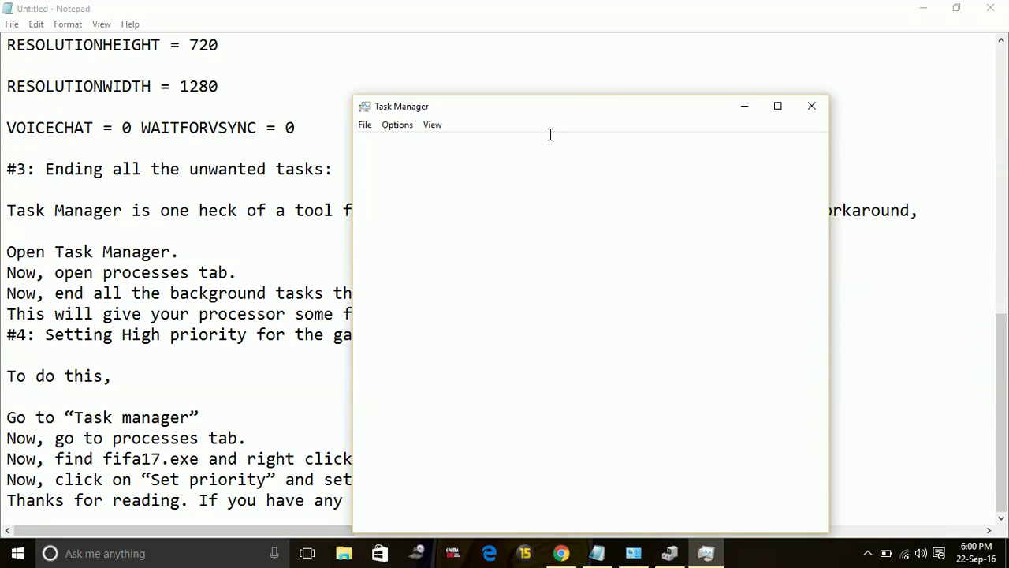
{"action": "left_click", "coordinate": [599, 143]}
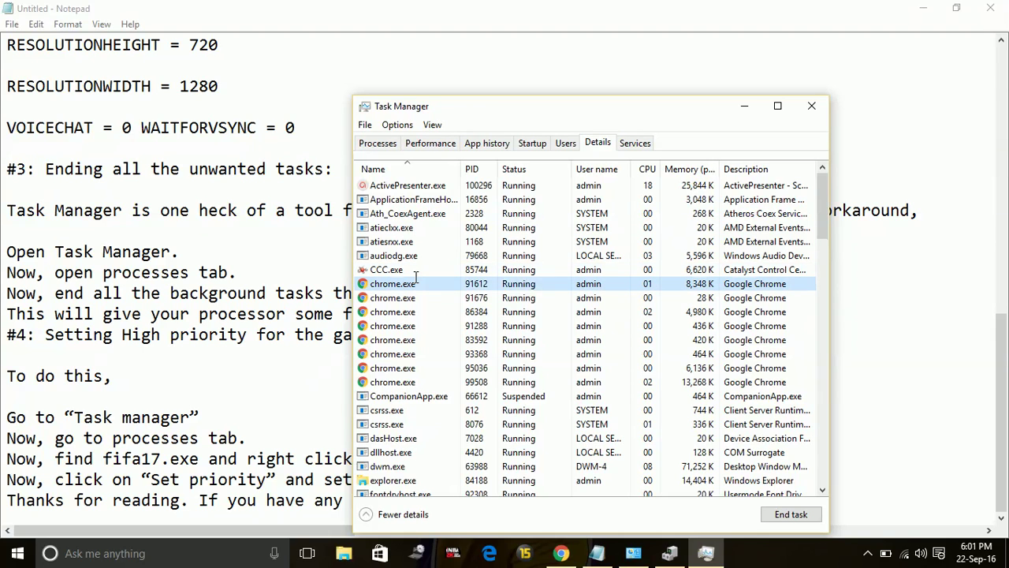
{"action": "right_click", "coordinate": [416, 275]}
{"action": "mouse_move", "coordinate": [461, 324]}
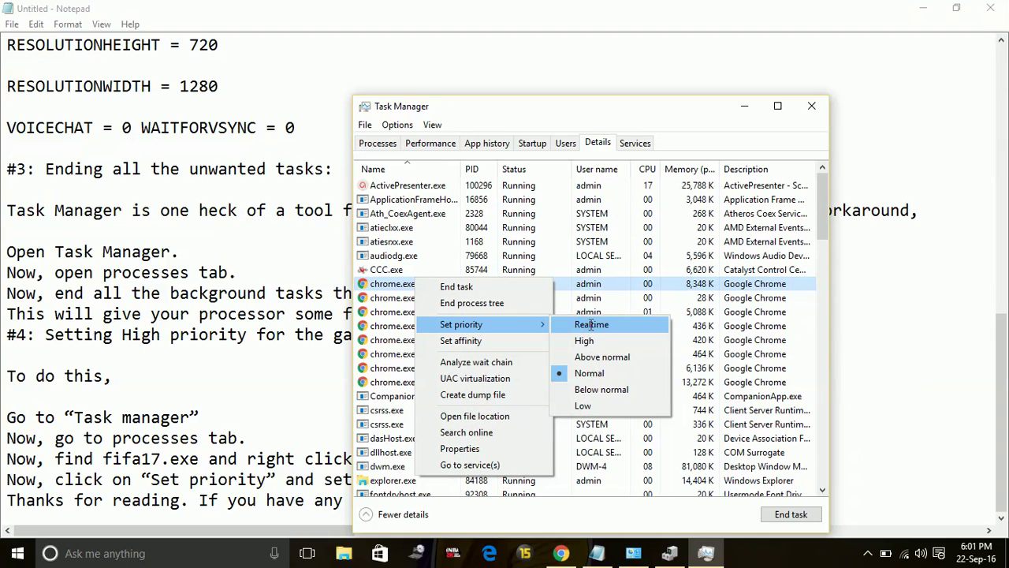
{"action": "left_click", "coordinate": [394, 255]}
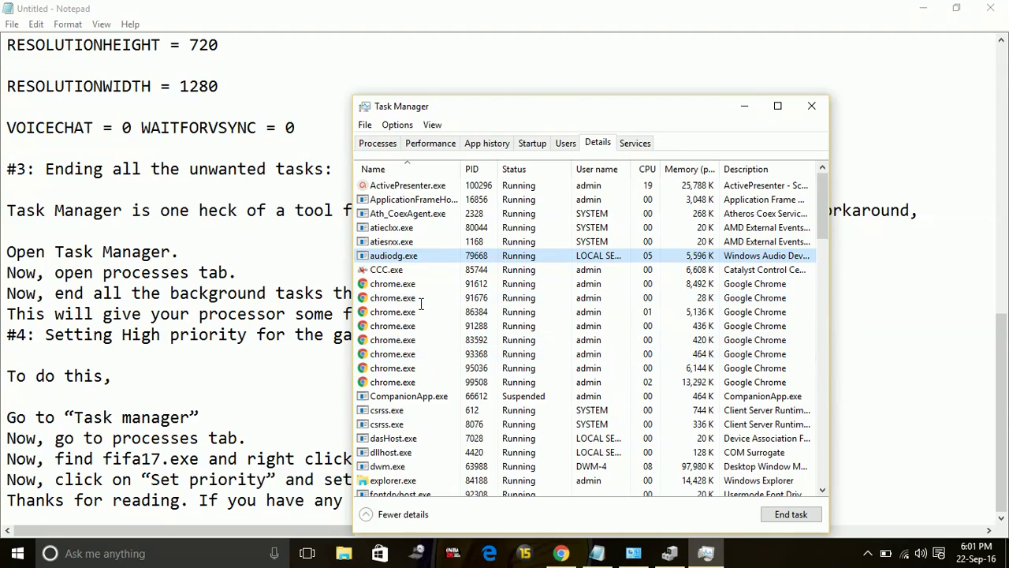
Step: Close Task Manager, leaving the Notepad notes ending with the thanks line in view
{"action": "left_click", "coordinate": [811, 106]}
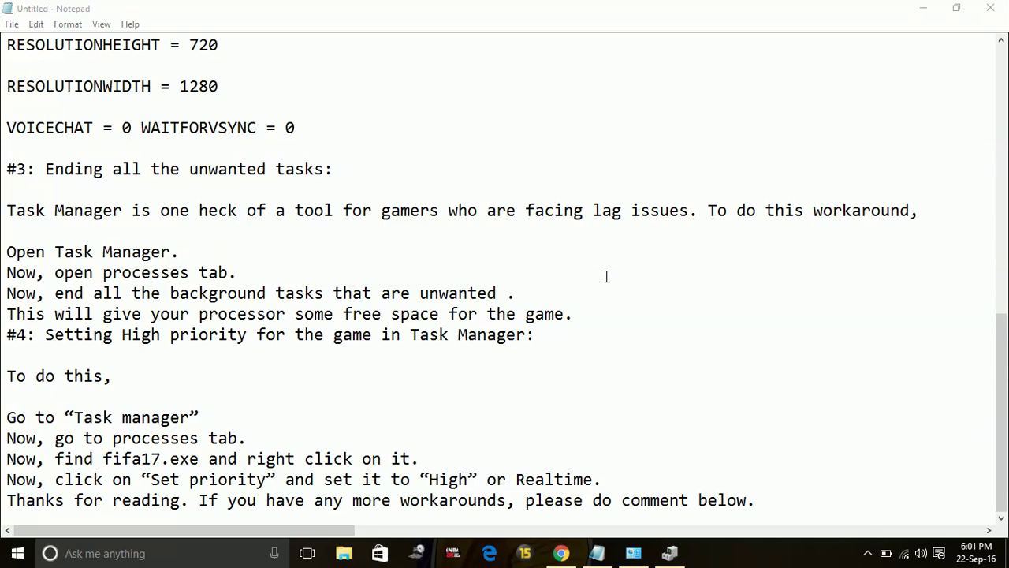
{"action": "left_click", "coordinate": [560, 553]}
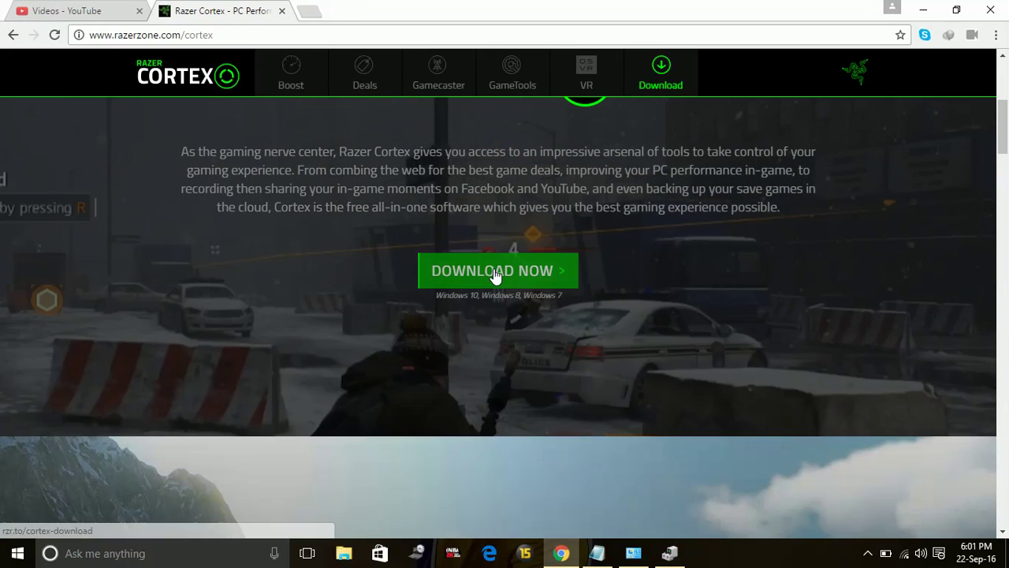
{"action": "left_click", "coordinate": [509, 274]}
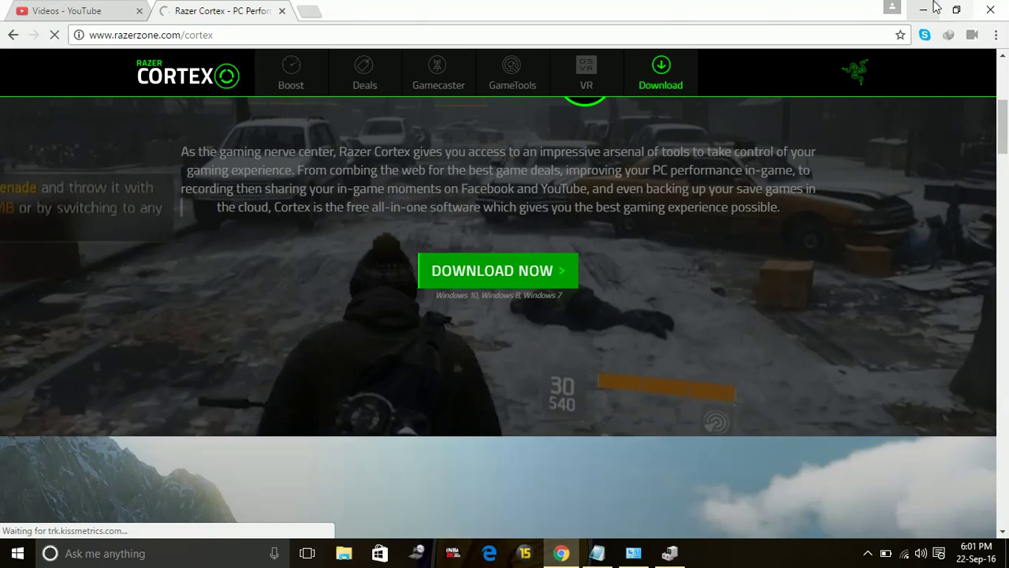
{"action": "left_click", "coordinate": [922, 10]}
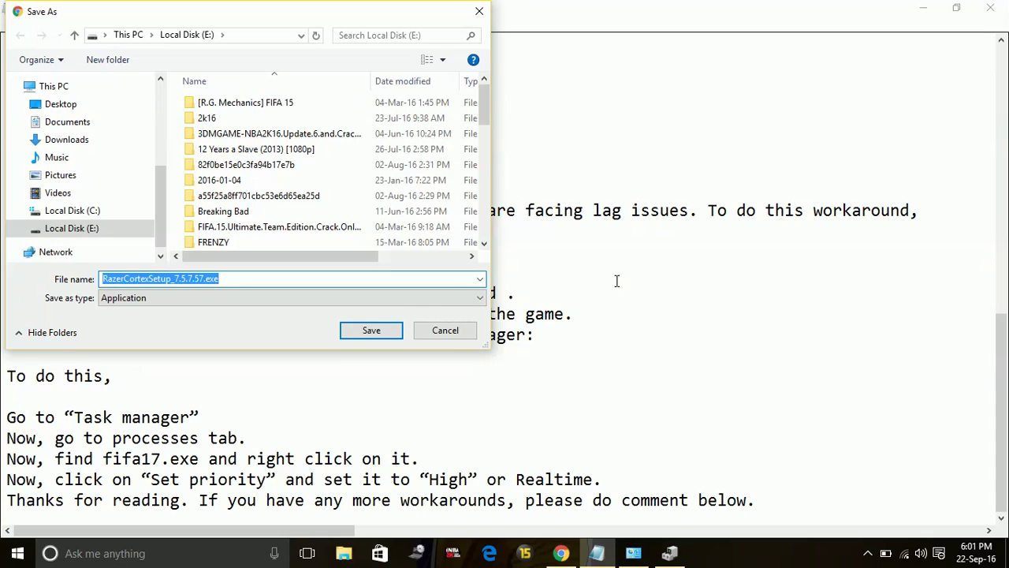
{"action": "left_click", "coordinate": [449, 329]}
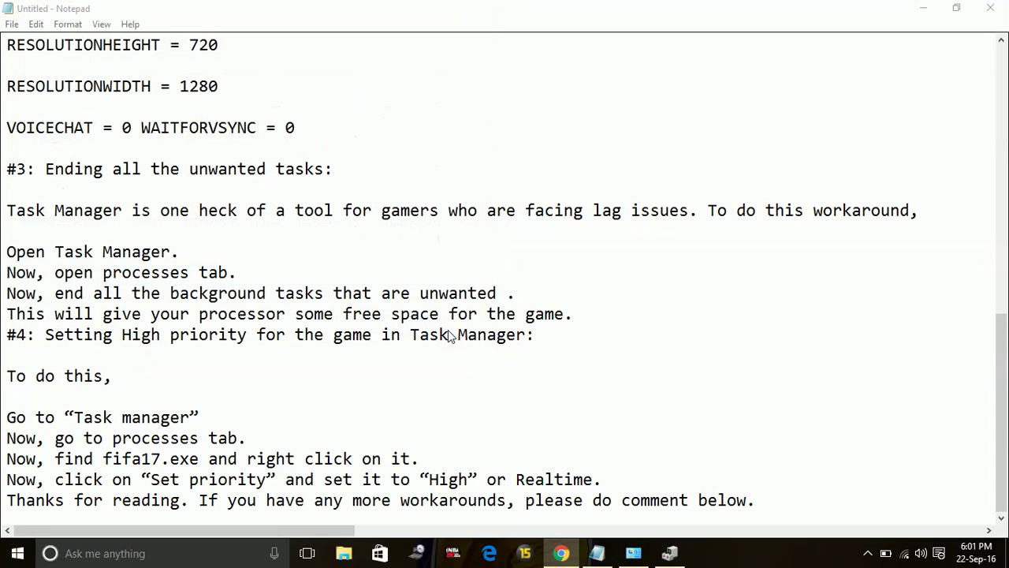